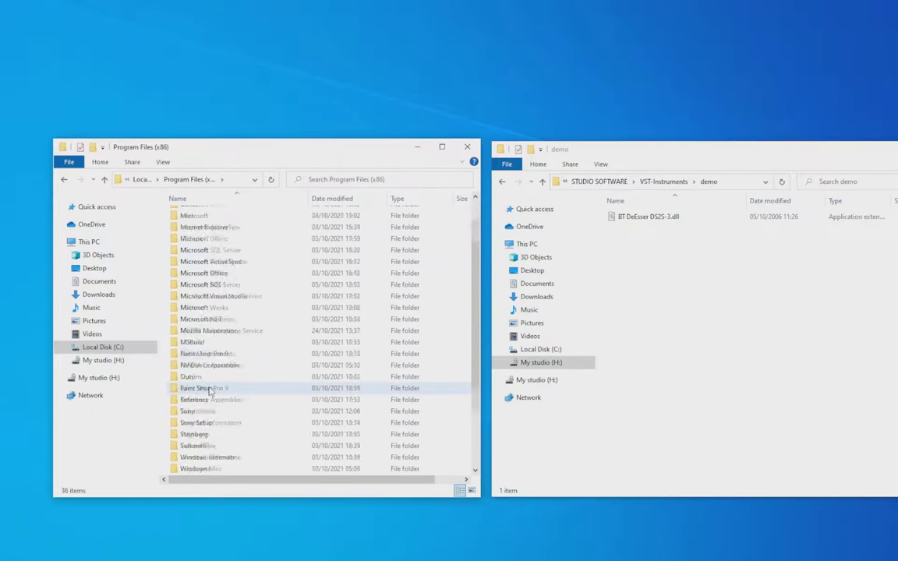
Drag BT DeEsser DS2S-3.dll into the empty Vstplugins folder and grant administrator permission for the copy.
double_click(199, 365)
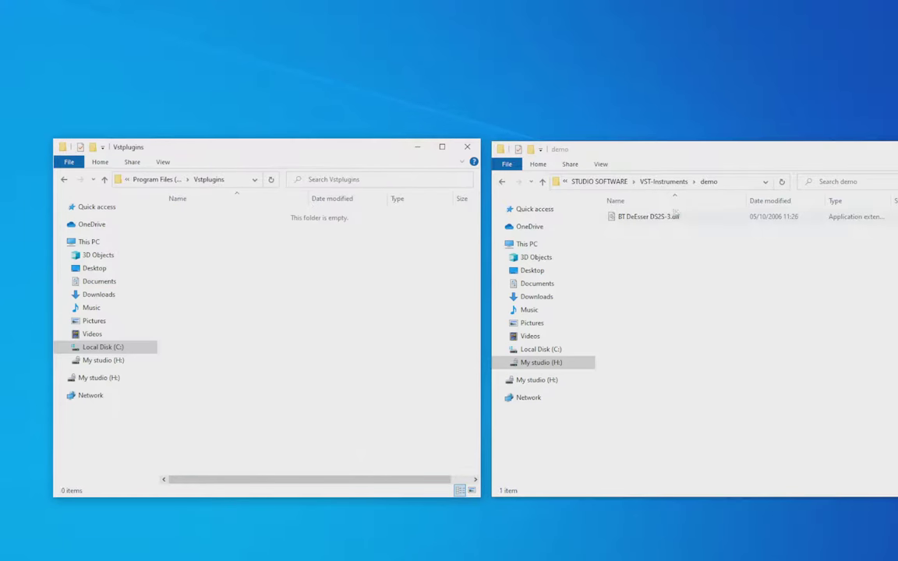
drag(661, 220, 272, 305)
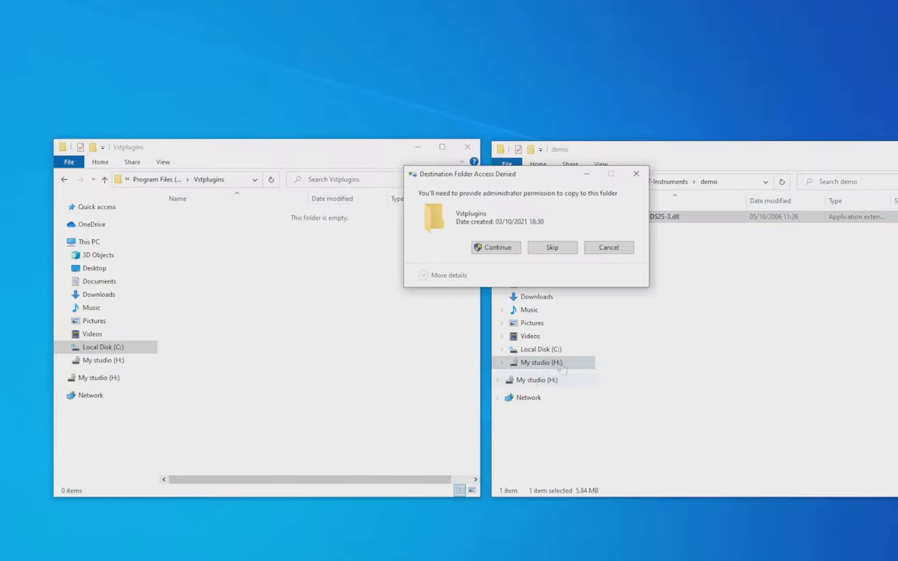
click(513, 250)
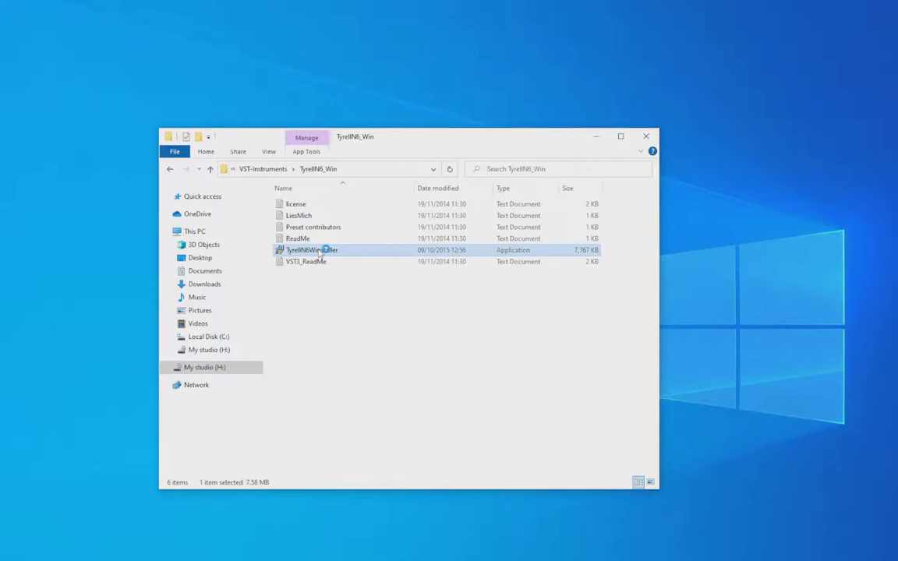
Start TyrellN6 Setup, accept the licence agreement and keep the default components.
click(586, 407)
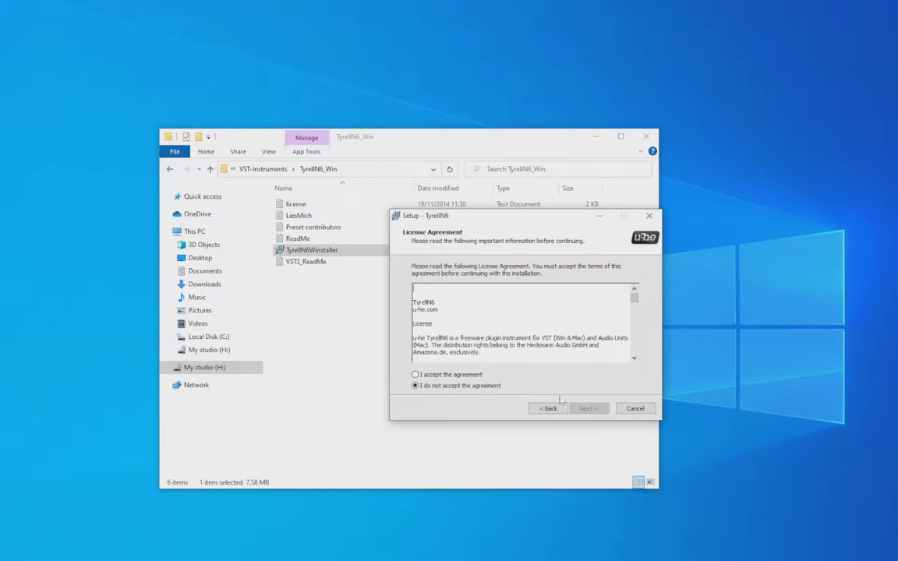
click(449, 374)
click(587, 407)
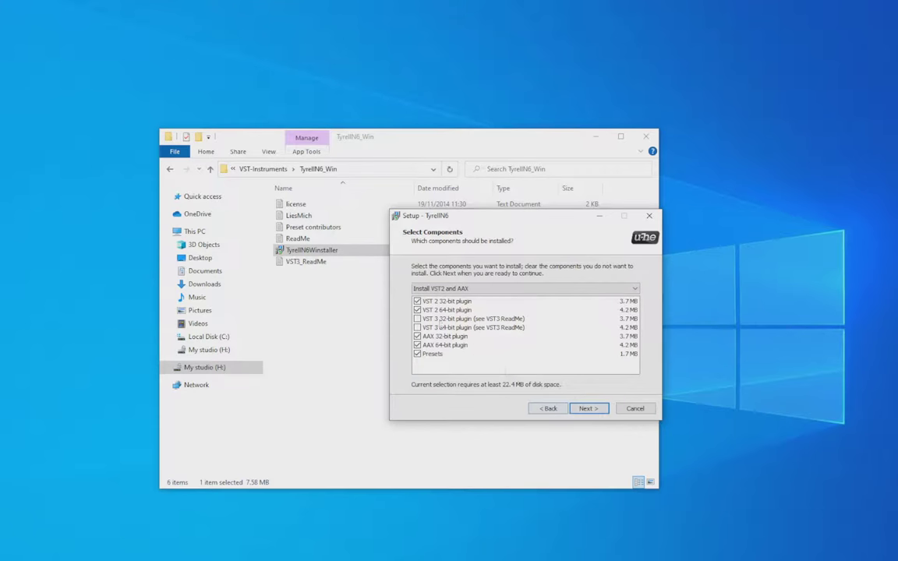
click(587, 408)
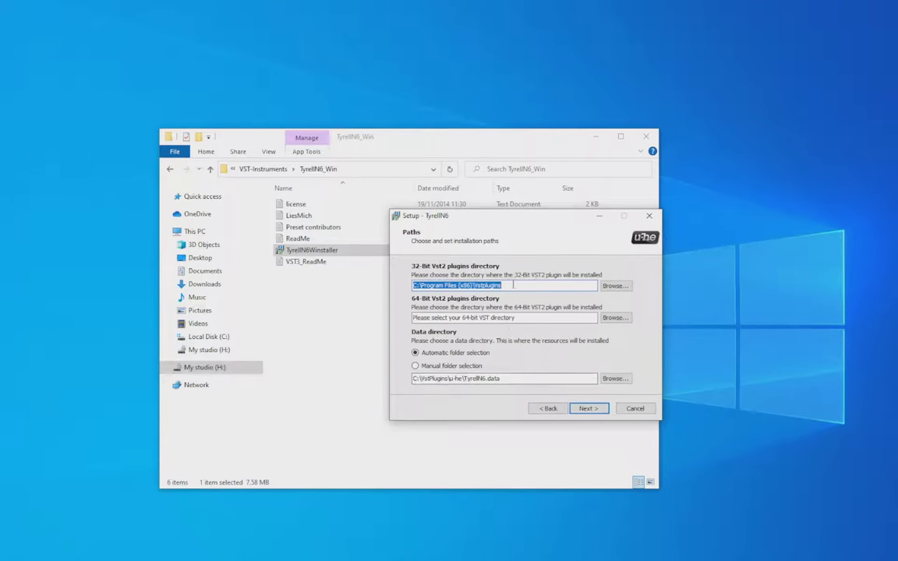
Confirm the 32-bit VST2 path is C:\Program Files (x86)\Vstplugins, then cancel the installation.
mouse_move(513, 285)
mouse_down()
mouse_move(520, 284)
mouse_move(414, 282)
mouse_up()
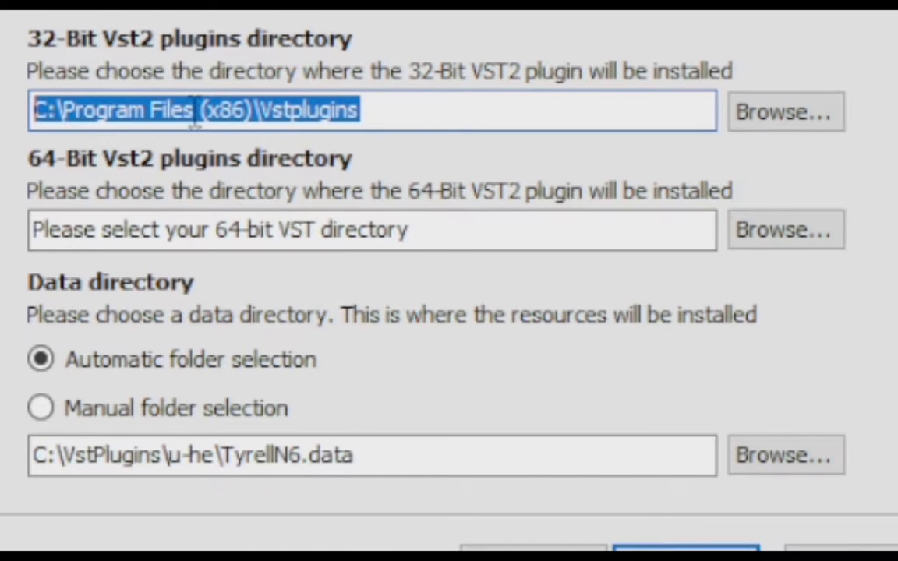
drag(380, 110, 263, 119)
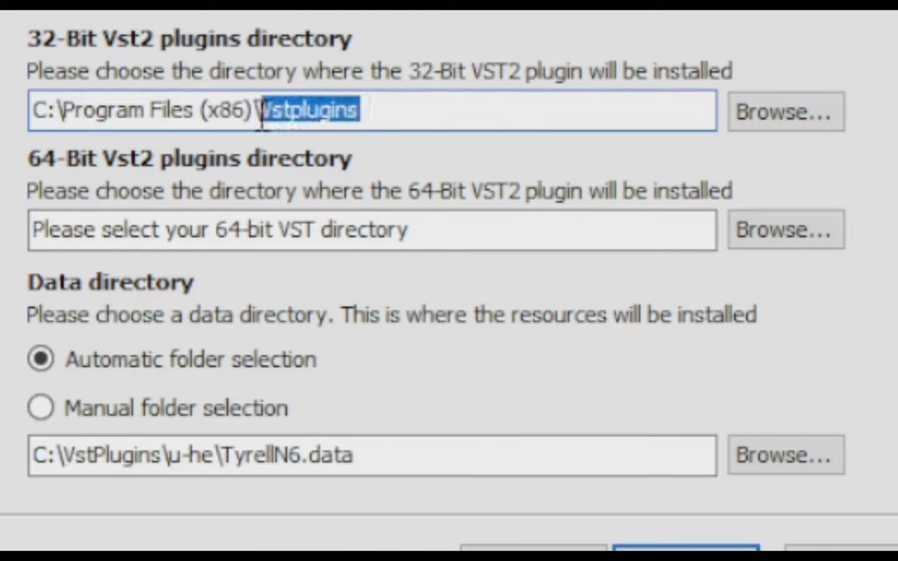
click(416, 115)
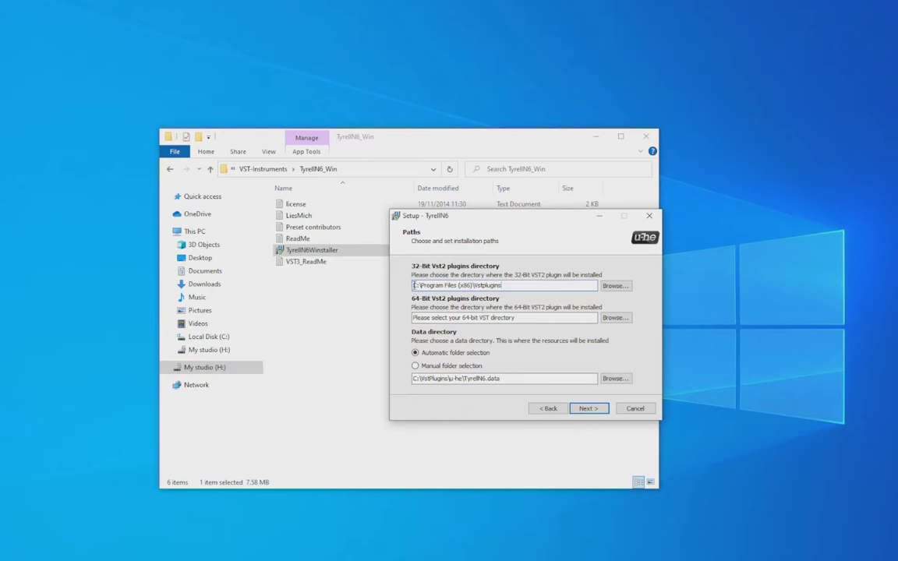
drag(32, 109, 379, 113)
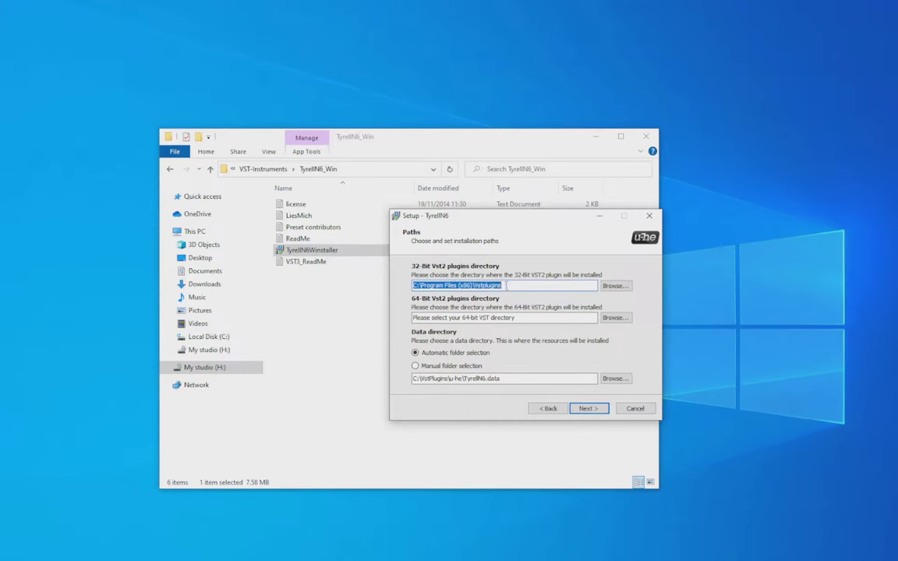
click(523, 286)
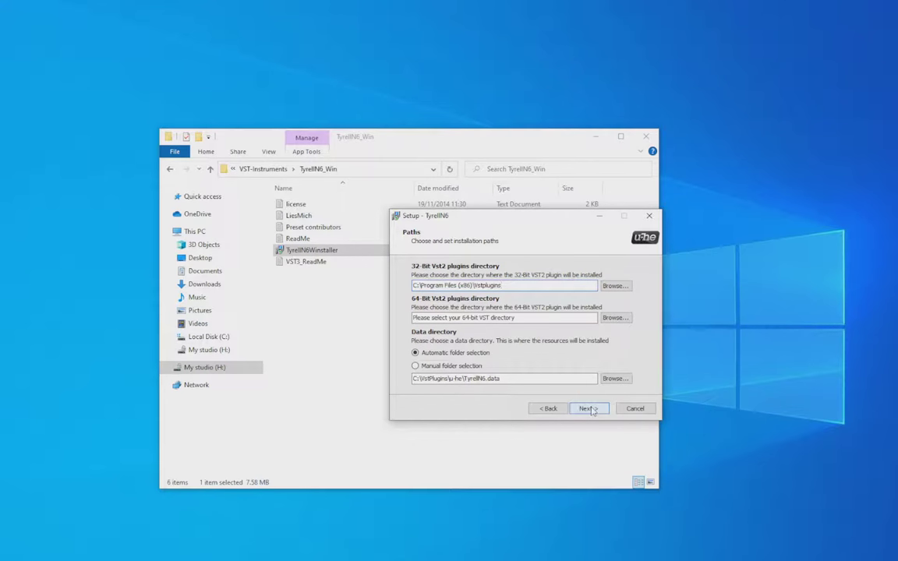
click(635, 409)
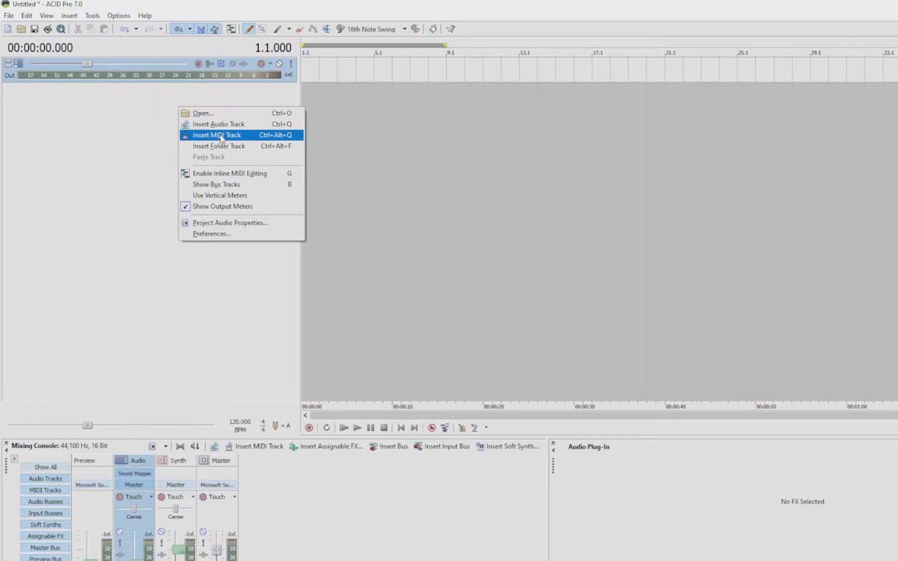
Add a MIDI track, open Insert Soft Synth from its output options, then close the chooser.
click(222, 134)
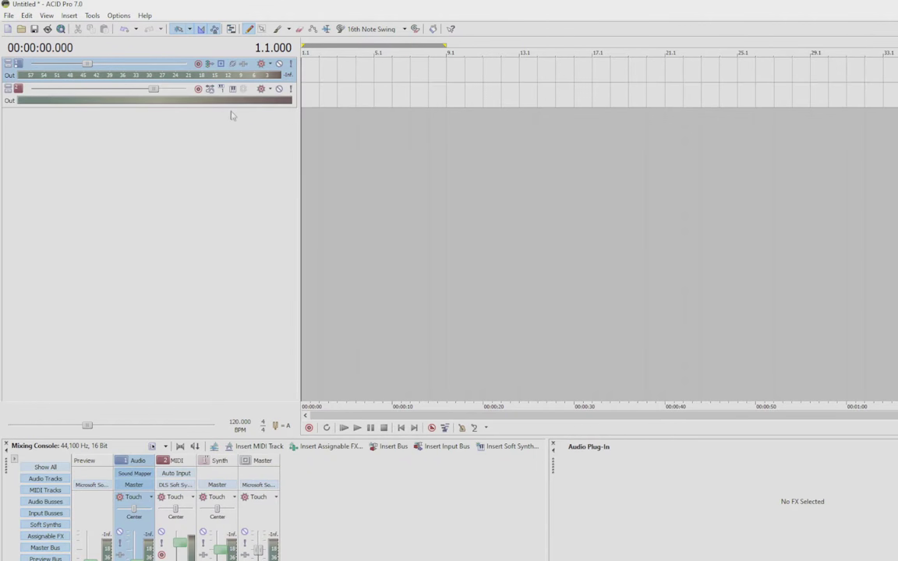
click(221, 89)
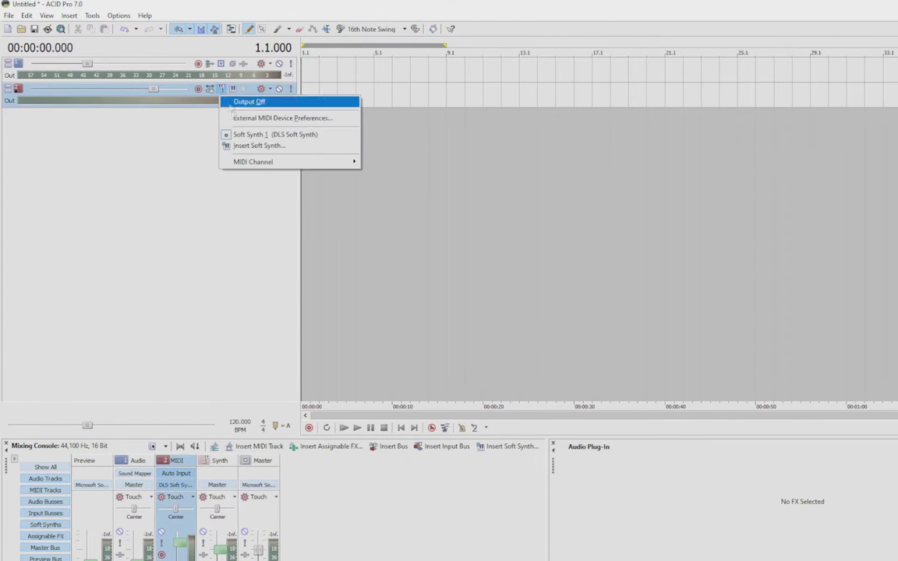
click(259, 145)
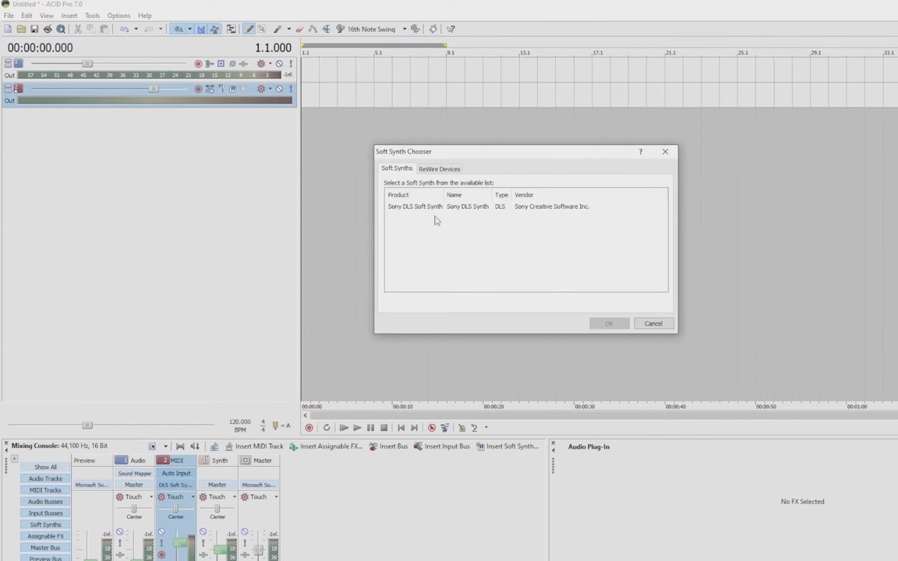
click(653, 324)
Reopen the MIDI track's Soft Synth Chooser, which lists only the Sony DLS Soft Synth.
click(198, 88)
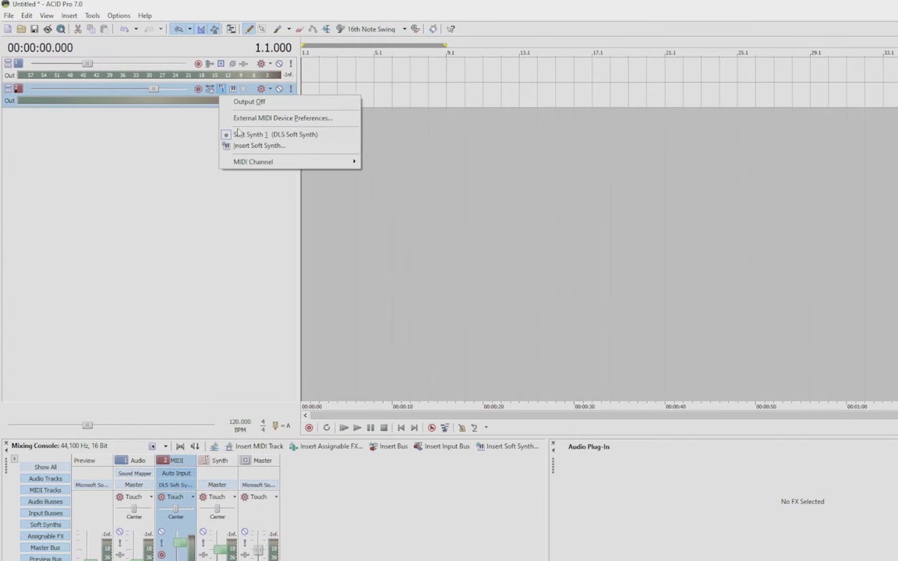
click(226, 131)
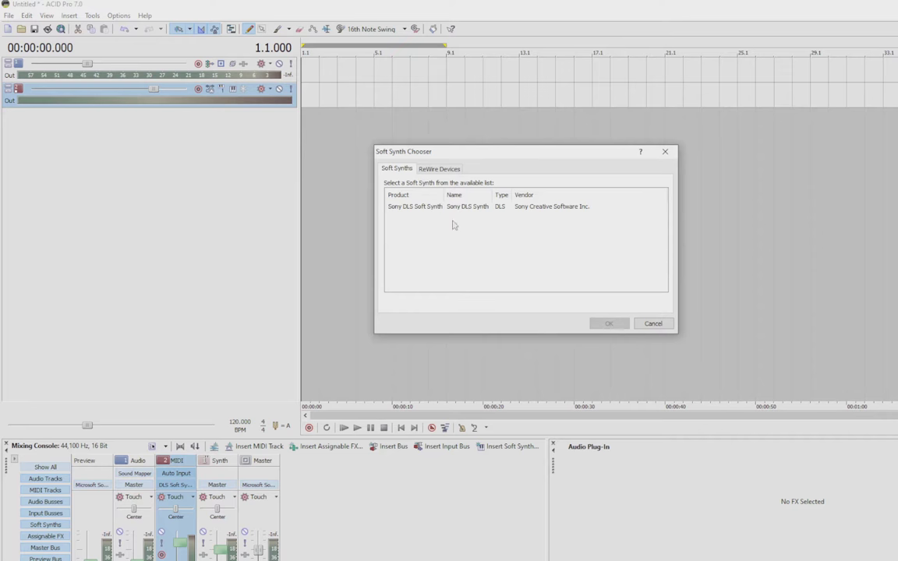
key(Escape)
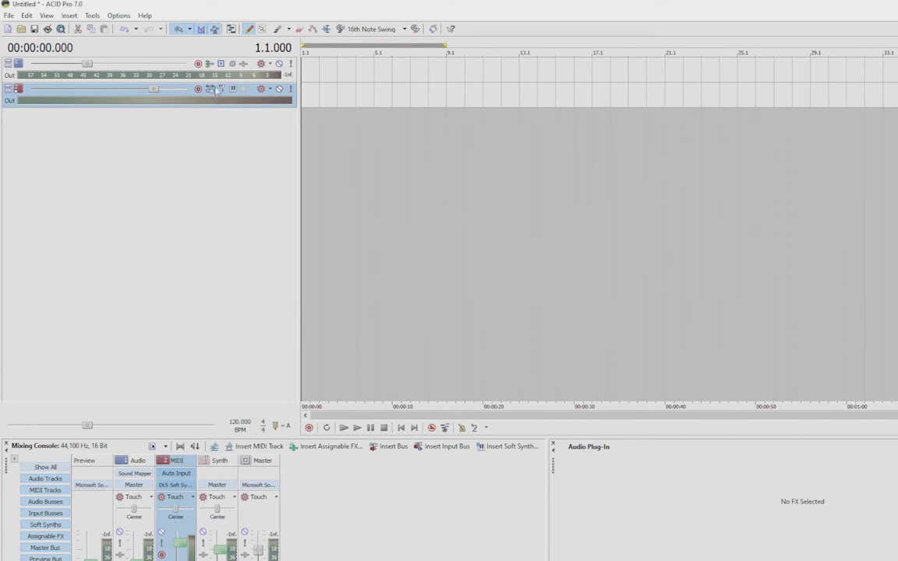
click(198, 88)
click(262, 146)
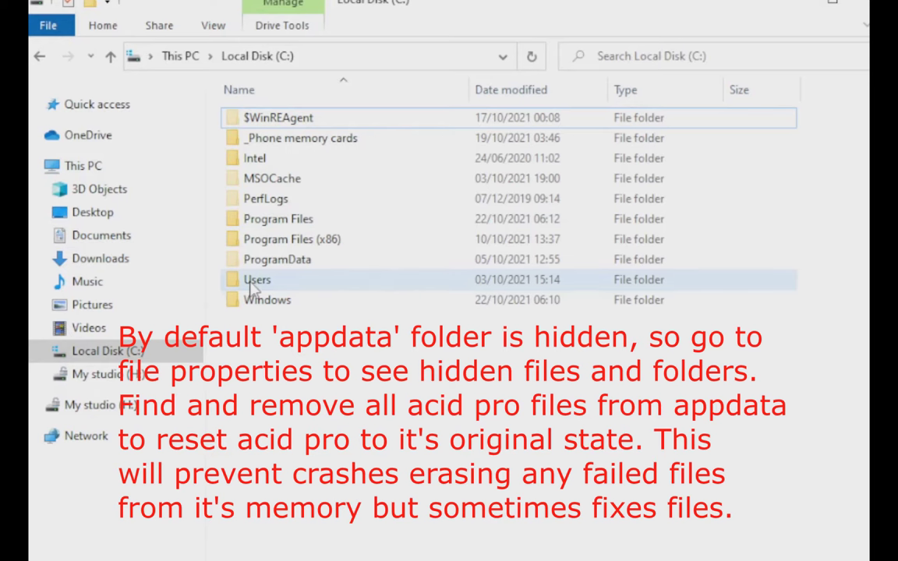
Browse from C:\Users into the User profile's AppData folder.
click(256, 282)
double_click(257, 282)
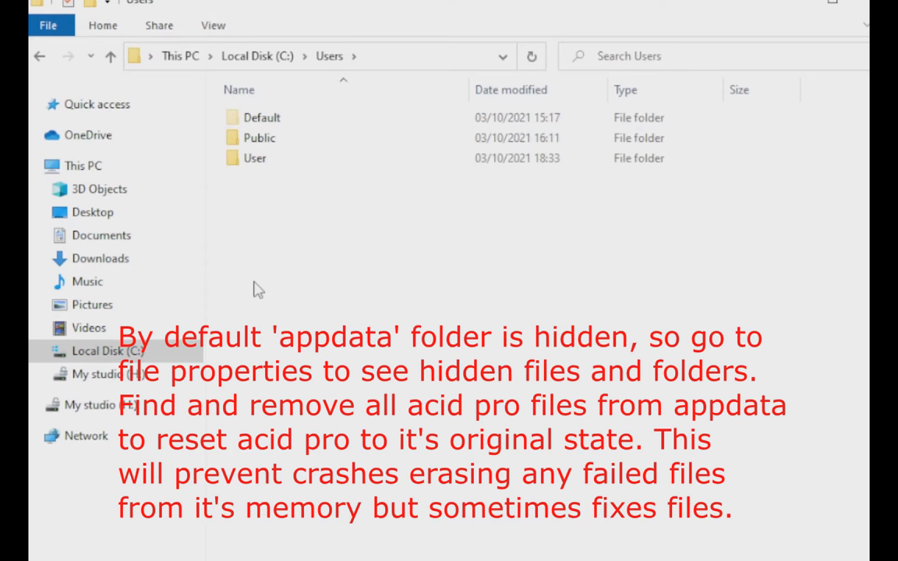
click(269, 165)
double_click(268, 165)
click(295, 143)
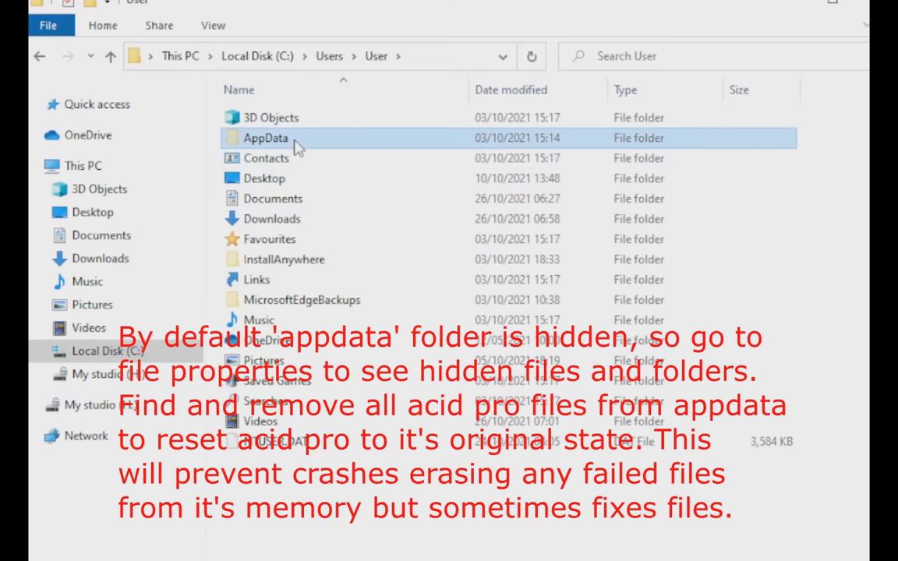
double_click(295, 144)
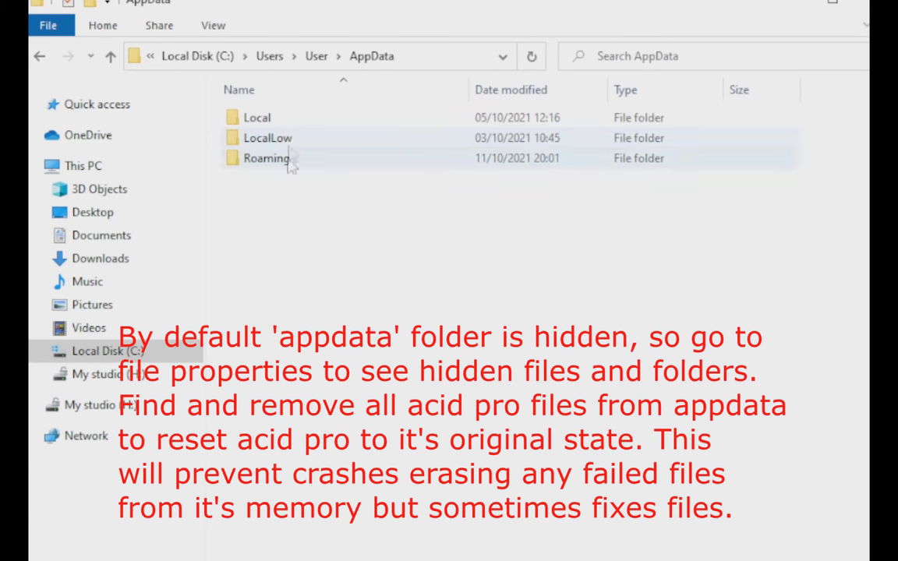
Open Local\Sony, select the ACID Pro and ACID Pro 7.0 folders, then return to Users.
double_click(273, 119)
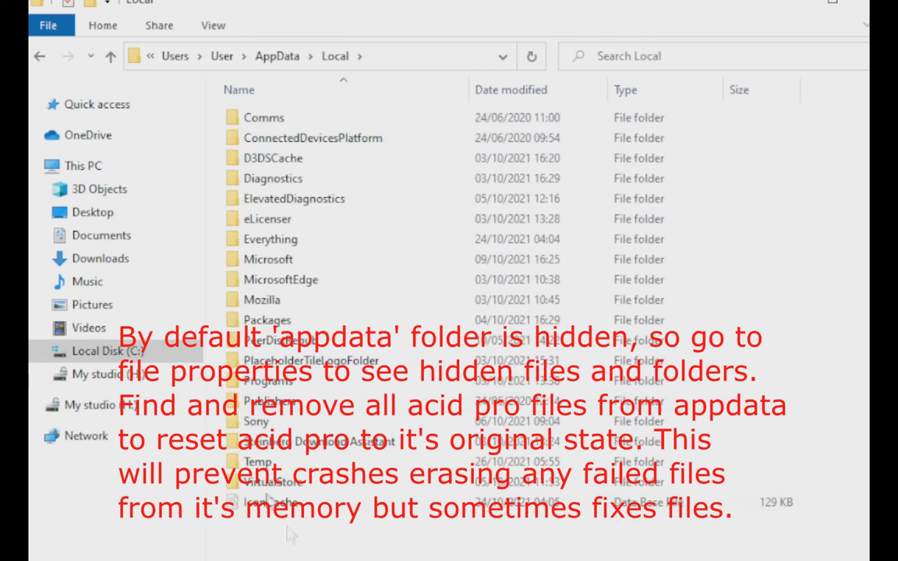
double_click(263, 425)
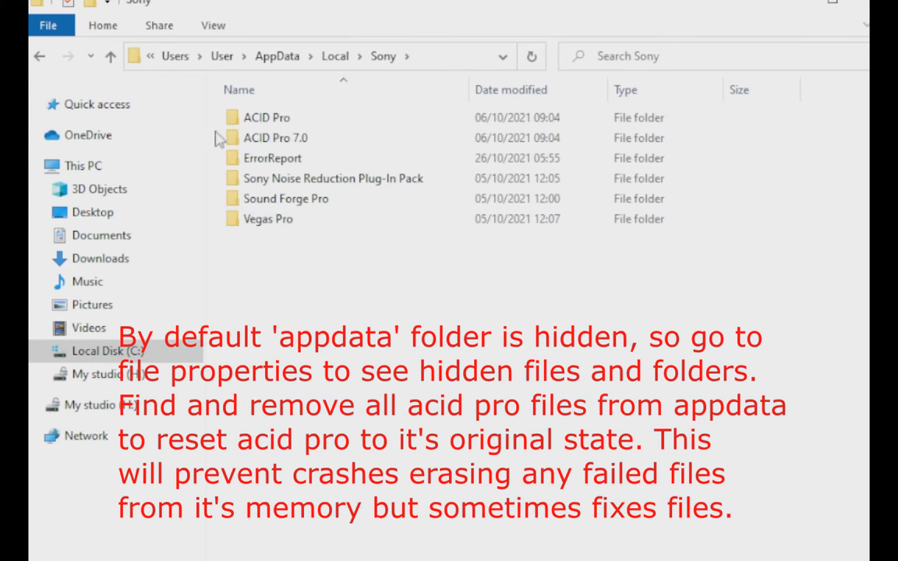
drag(211, 110, 292, 151)
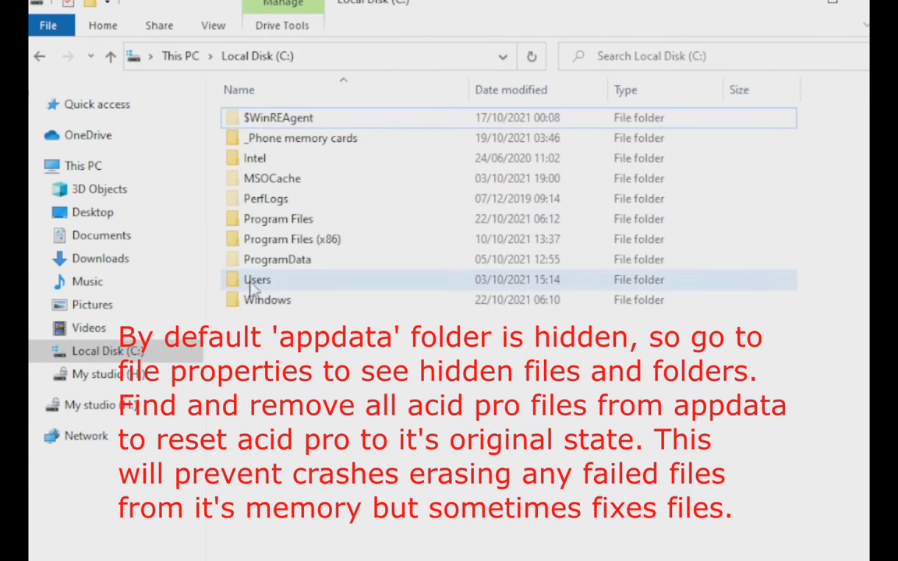
double_click(253, 283)
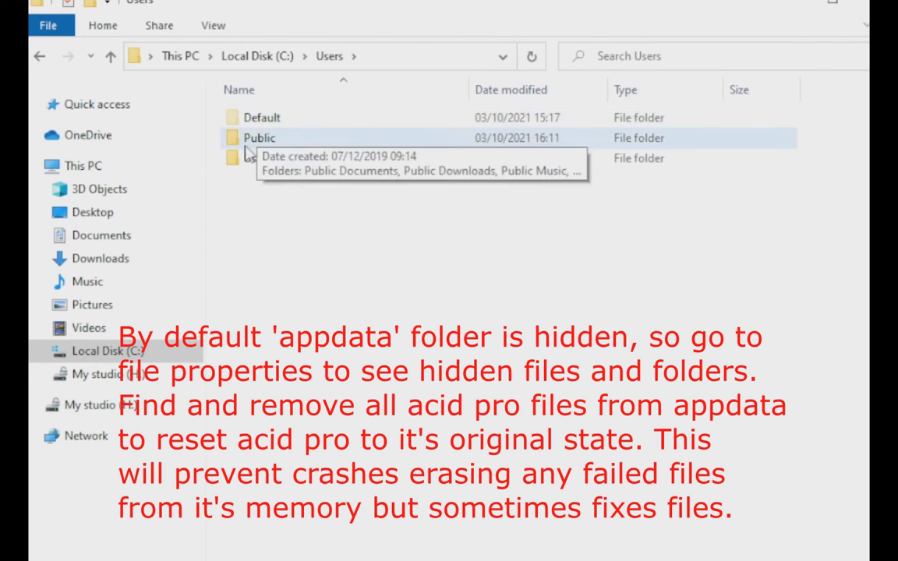
Go to User\AppData\Local\Sony and box-select the ACID Pro and ACID Pro 7.0 folders.
click(269, 165)
double_click(268, 165)
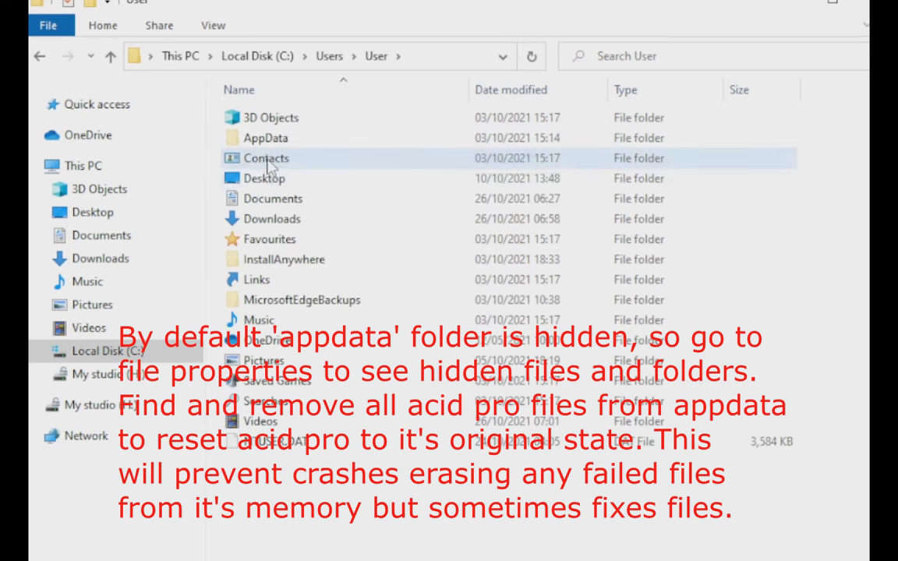
click(293, 145)
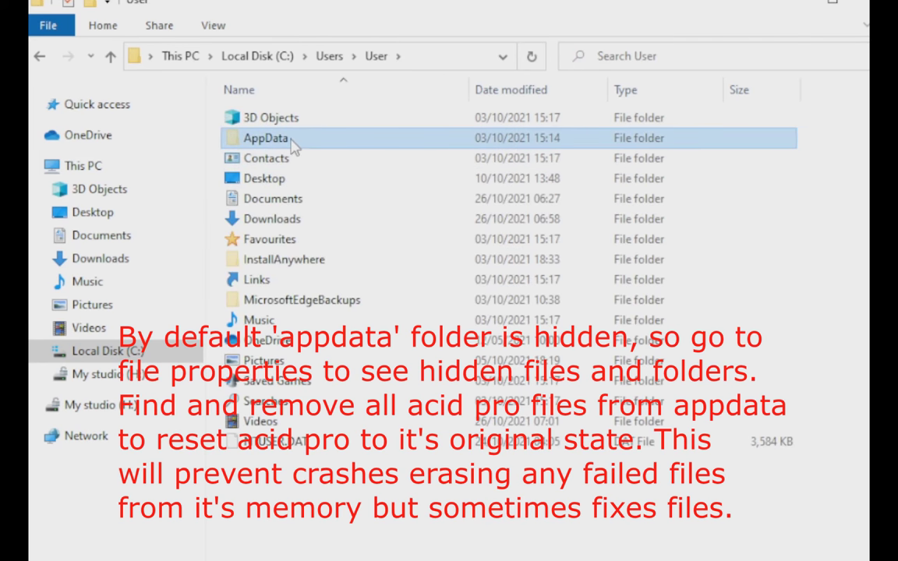
double_click(294, 145)
click(272, 119)
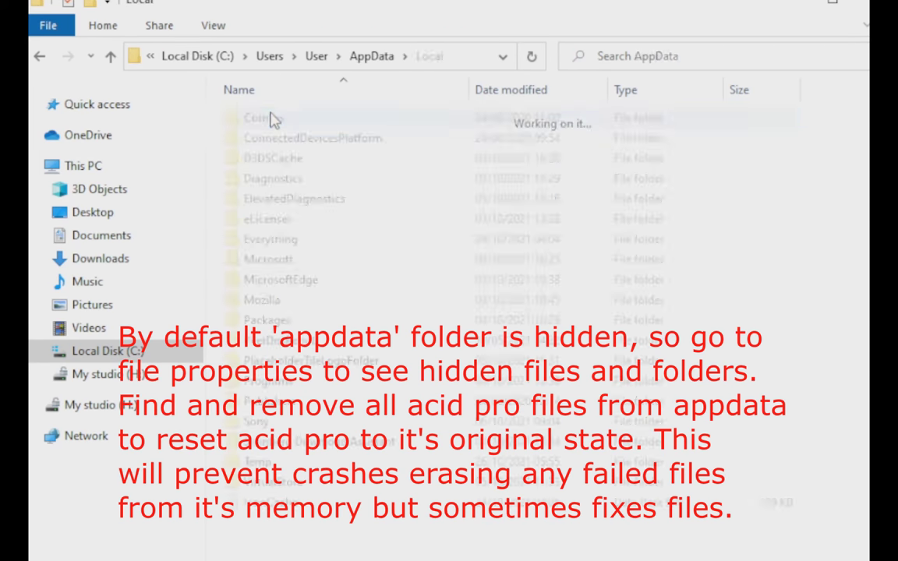
double_click(262, 425)
drag(210, 110, 276, 144)
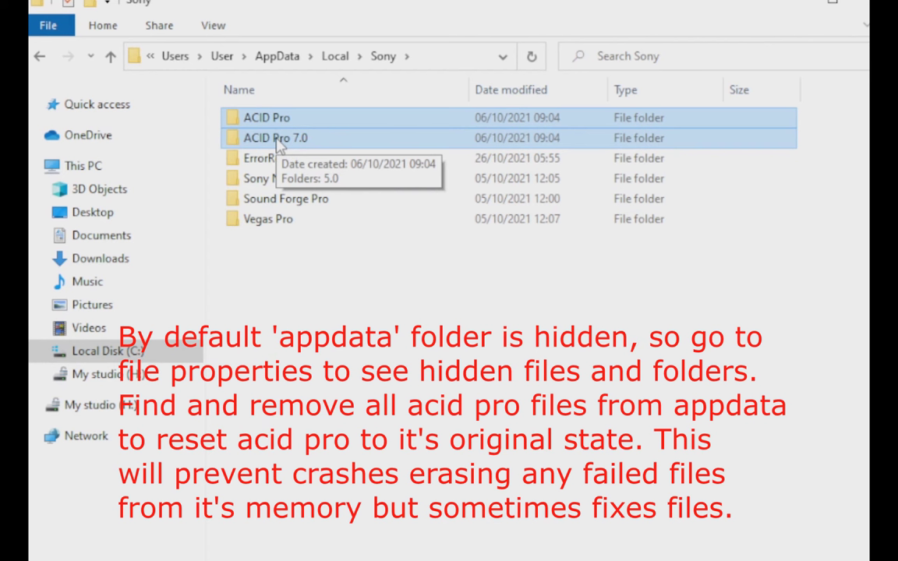